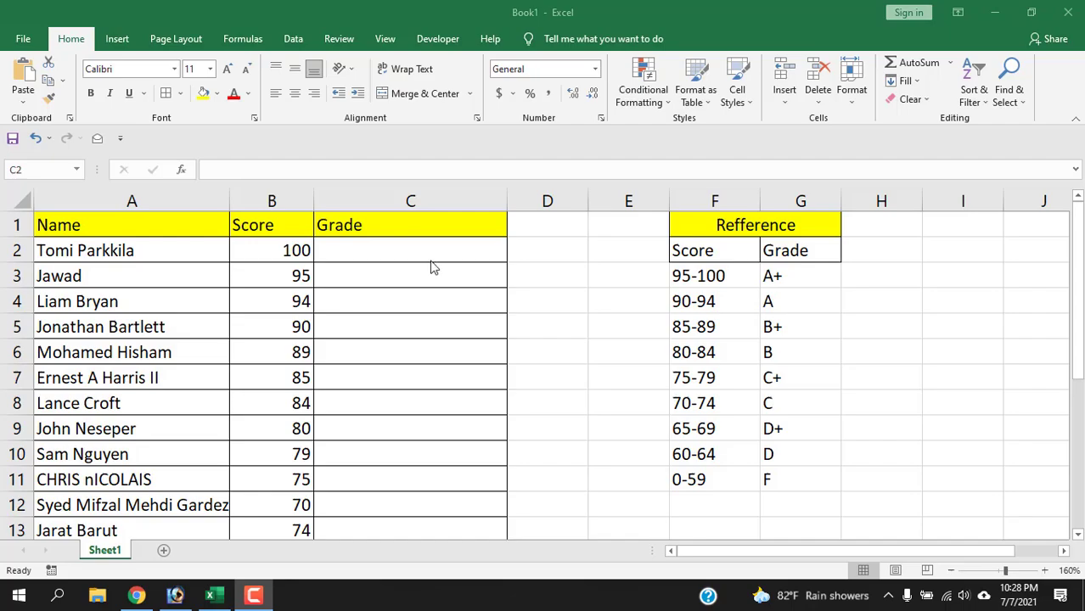
Review the score ranges and matching grades in the reference table, starting with the A+ and A rows
{"action": "left_click", "coordinate": [418, 251]}
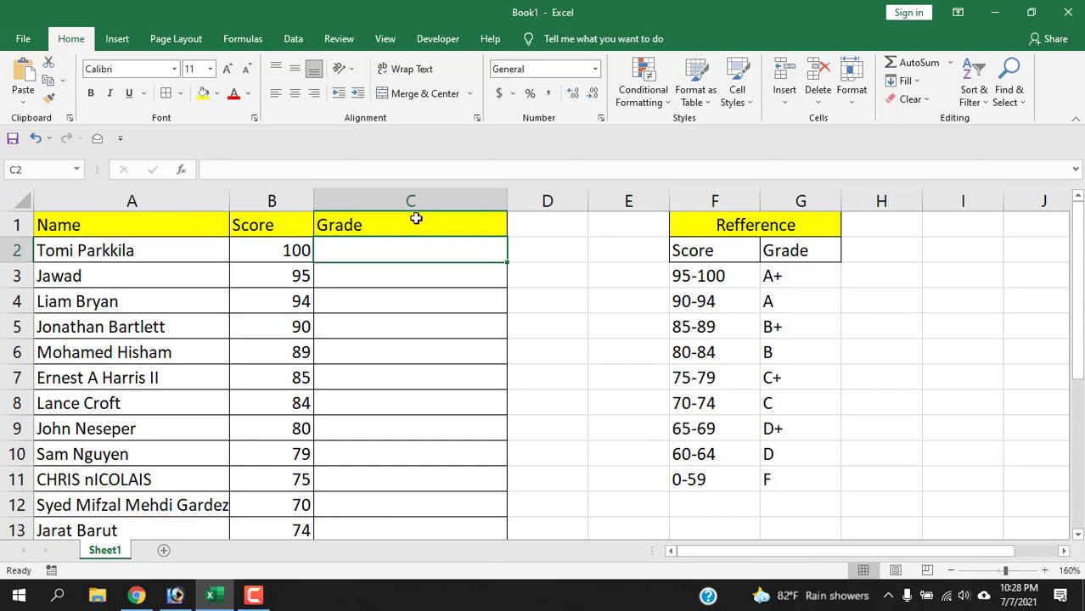
{"action": "left_click", "coordinate": [716, 276]}
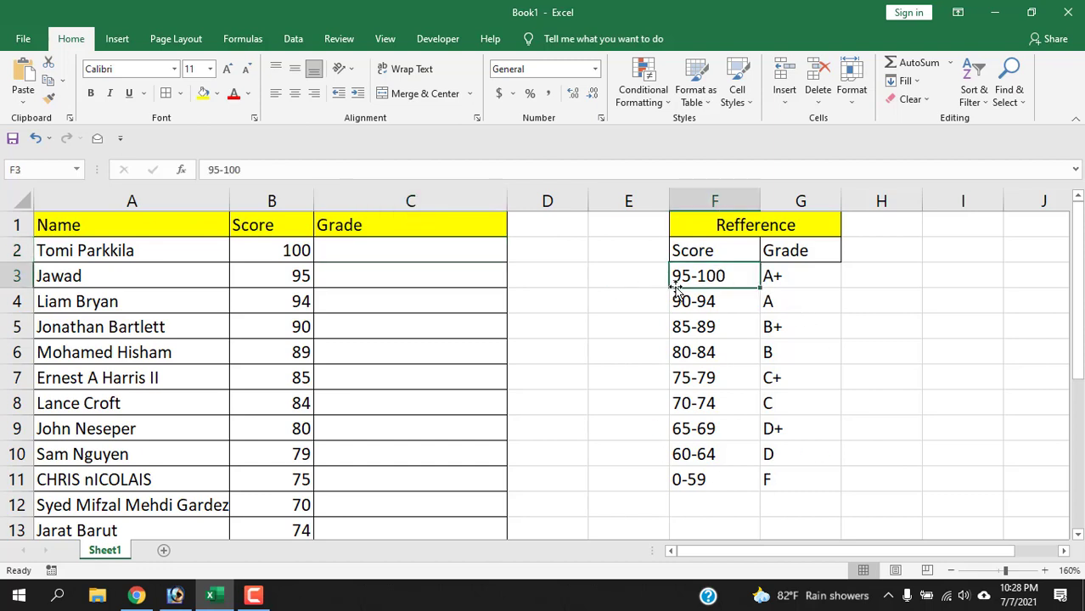
{"action": "left_click", "coordinate": [810, 273]}
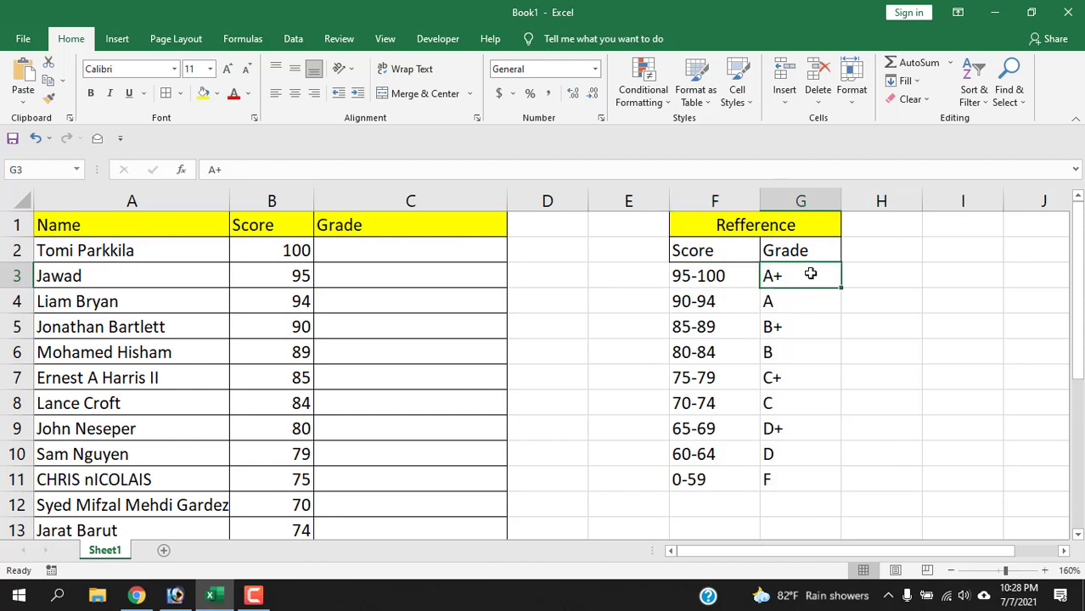
{"action": "left_click", "coordinate": [694, 306]}
{"action": "left_click", "coordinate": [807, 302]}
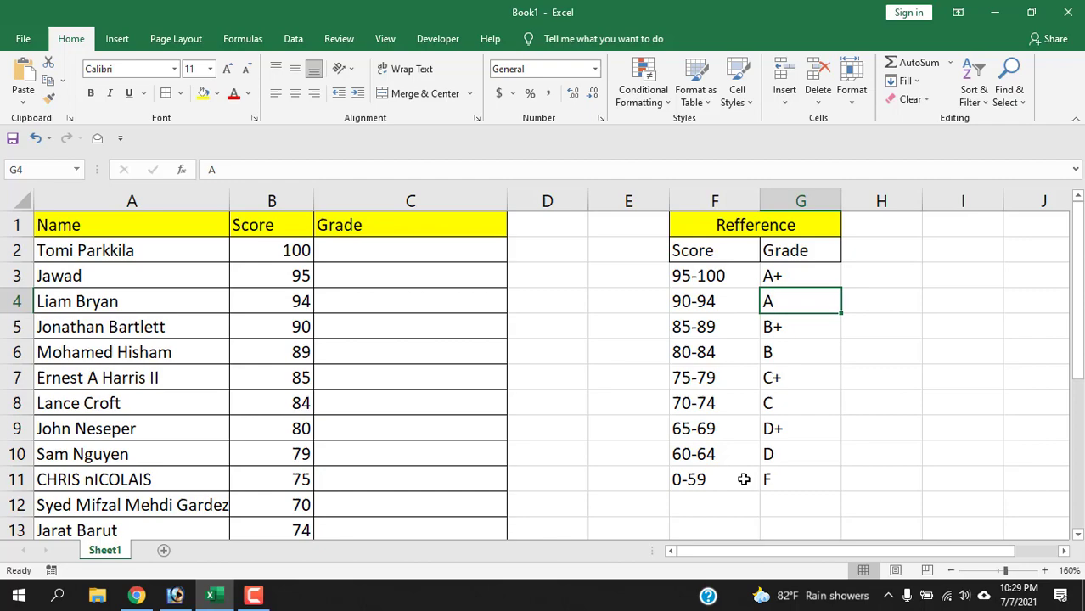
Start a nested IF formula in cell C2 that returns "A+" when B2>=95
{"action": "left_click", "coordinate": [384, 248]}
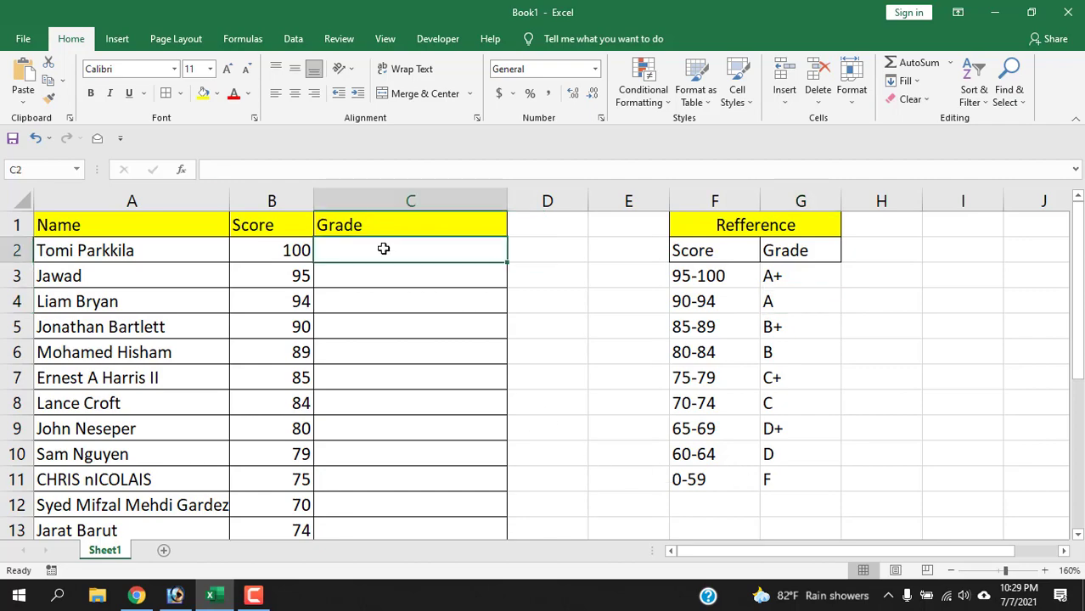
{"action": "type", "text": "="}
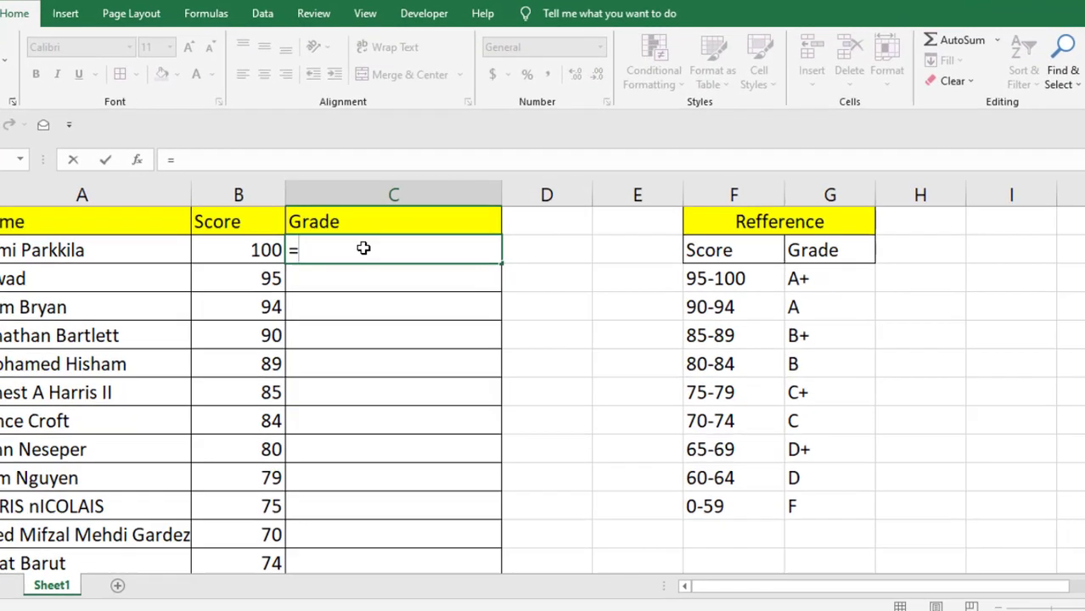
{"action": "type", "text": "IF("}
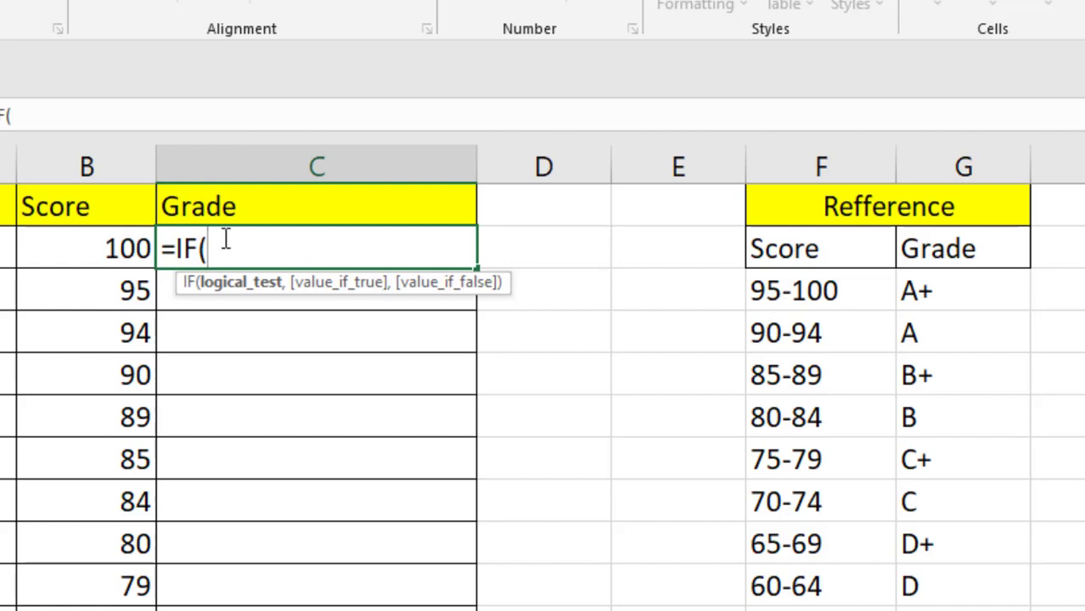
{"action": "left_click", "coordinate": [118, 247]}
{"action": "type", "text": ">="}
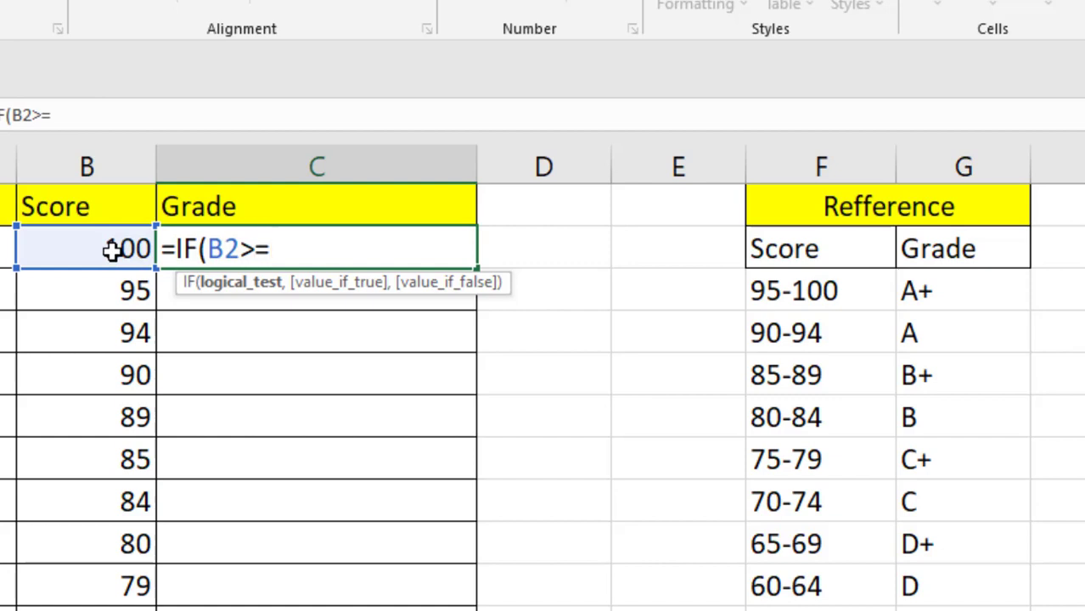
{"action": "type", "text": "95,"}
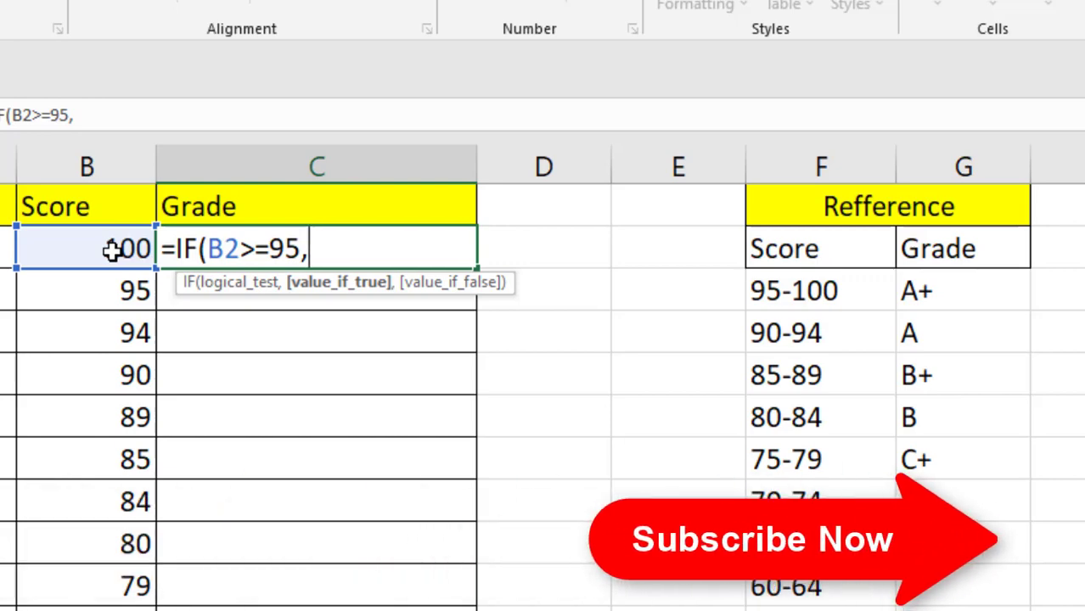
{"action": "type", "text": "\"A+\""}
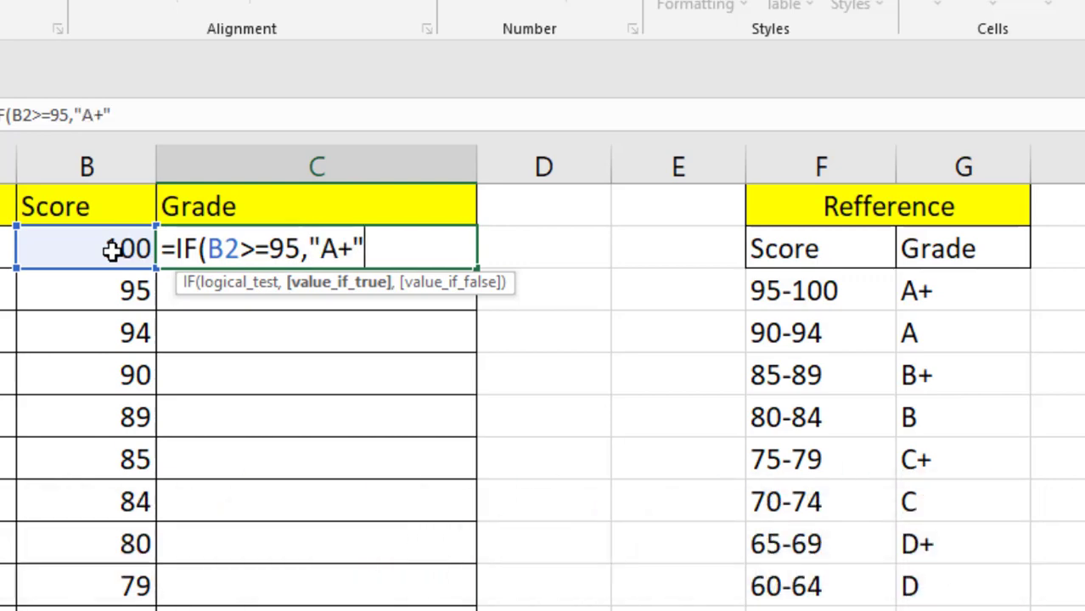
{"action": "type", "text": ","}
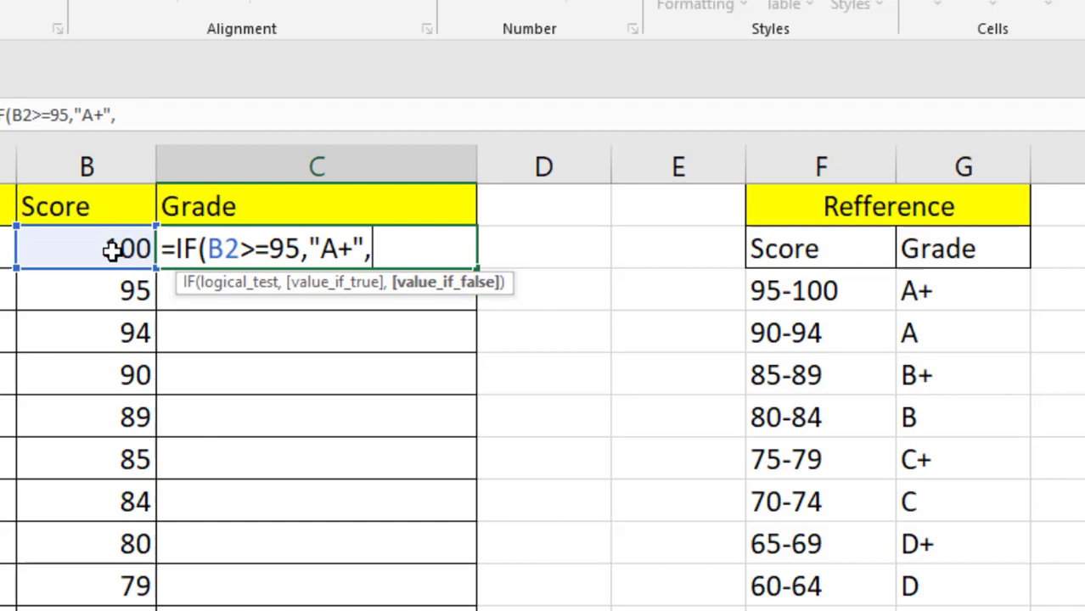
Extend the C2 formula with nested IFs returning "A" for B2>=90 and "B+" for B2>=85
{"action": "type", "text": "IF("}
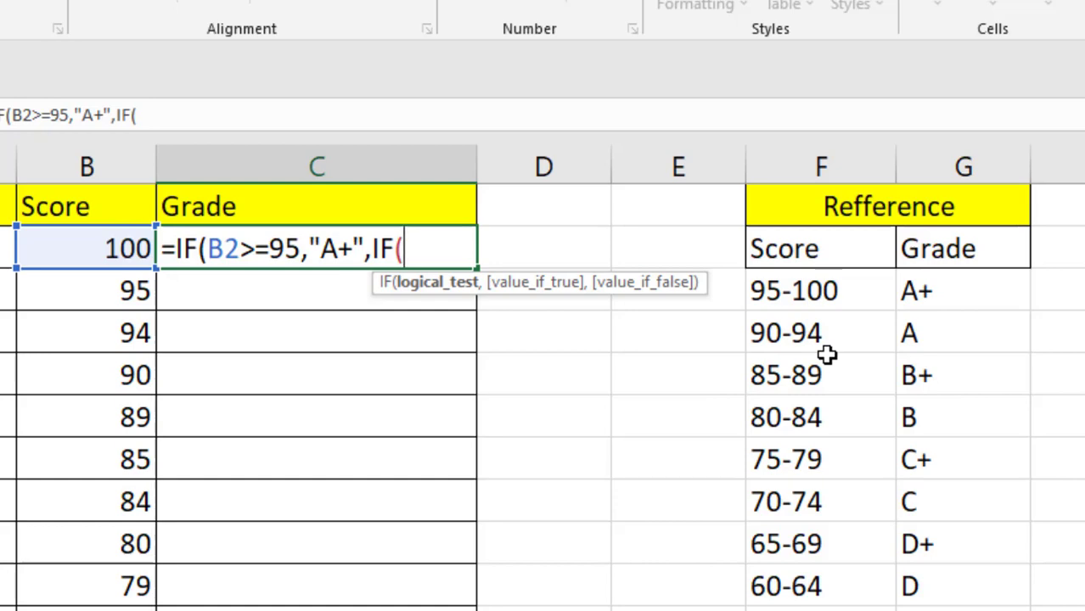
{"action": "type", "text": "B2>="}
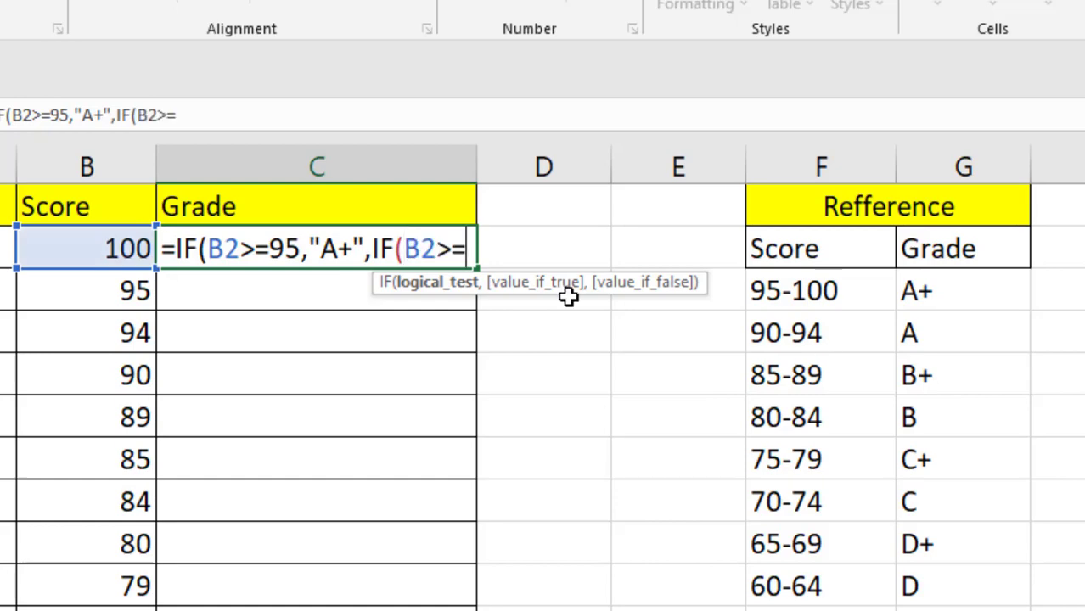
{"action": "type", "text": "90,\"A\""}
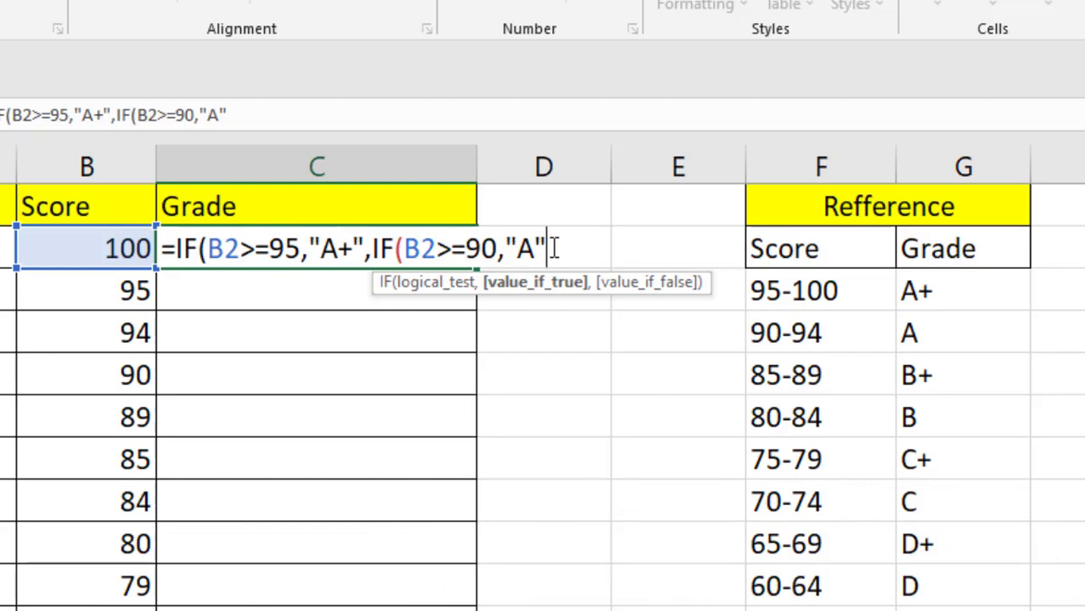
{"action": "type", "text": ",If"}
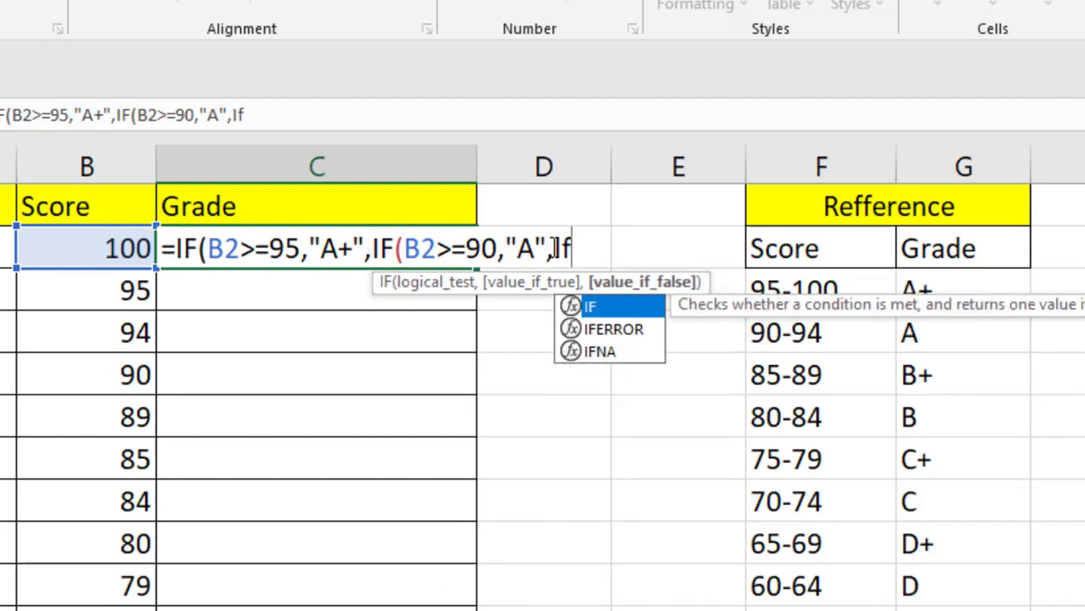
{"action": "key", "text": "Tab"}
{"action": "type", "text": "B2>="}
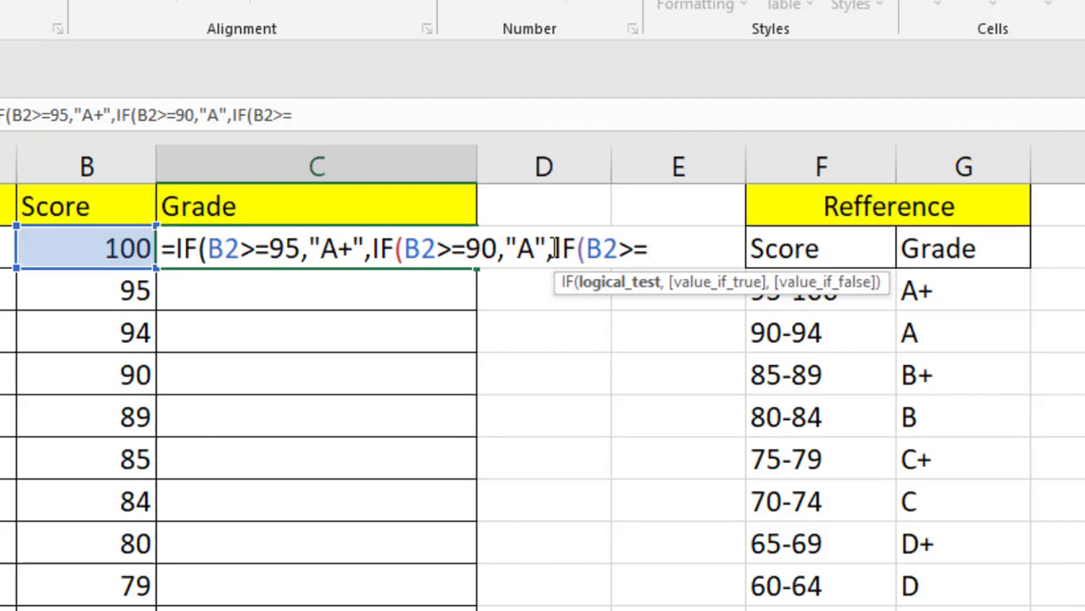
{"action": "type", "text": "85,"}
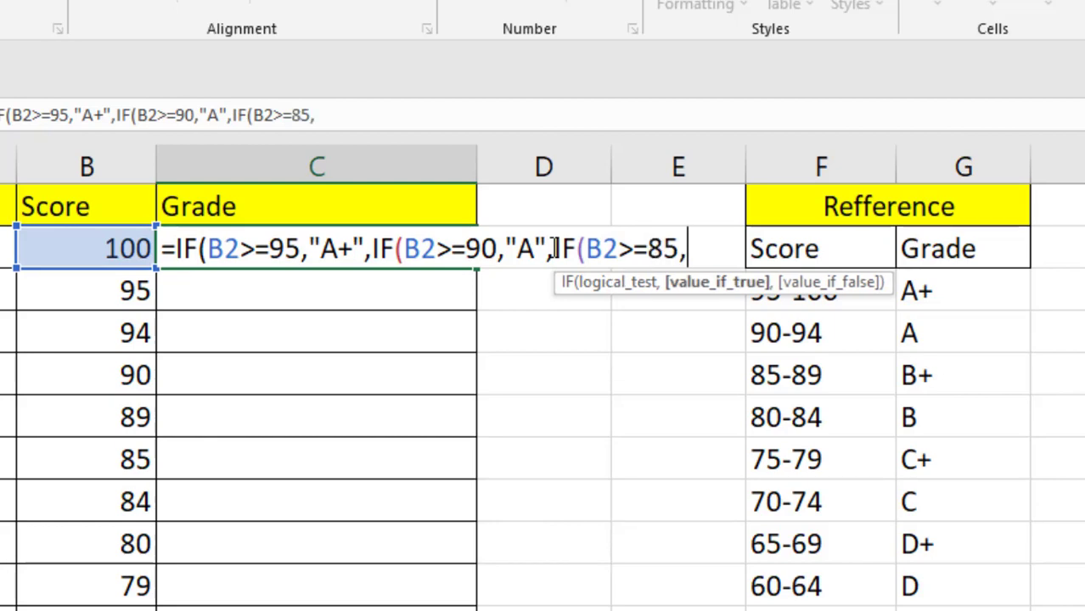
{"action": "type", "text": "\"B+\","}
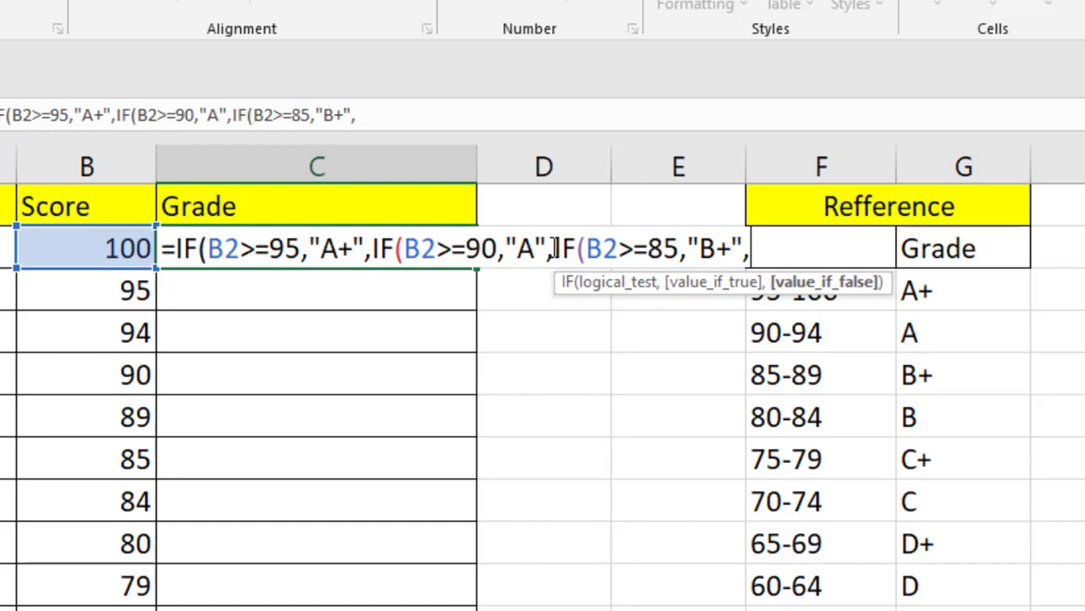
Add a nested IF to the C2 formula that returns "B" when B2>=80
{"action": "type", "text": "If"}
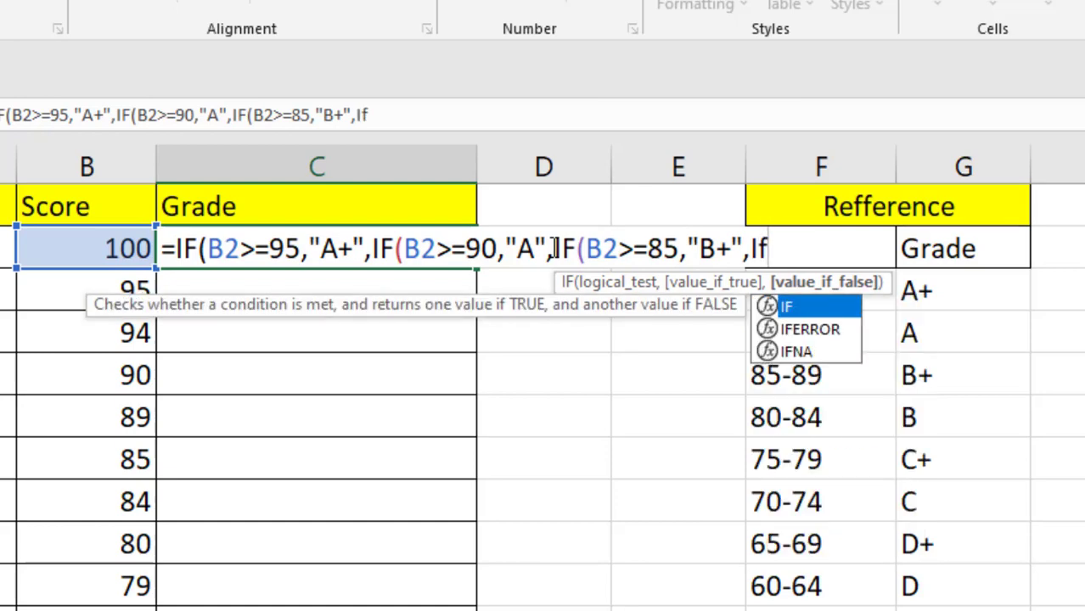
{"action": "key", "text": "Tab"}
{"action": "type", "text": "B2>=80,"}
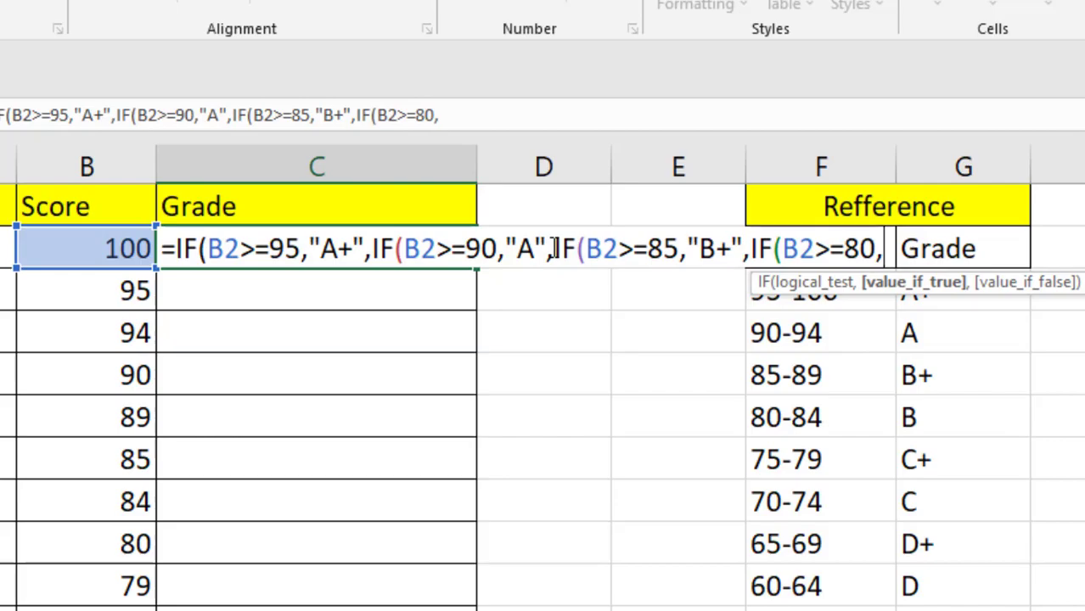
{"action": "type", "text": "\"B\","}
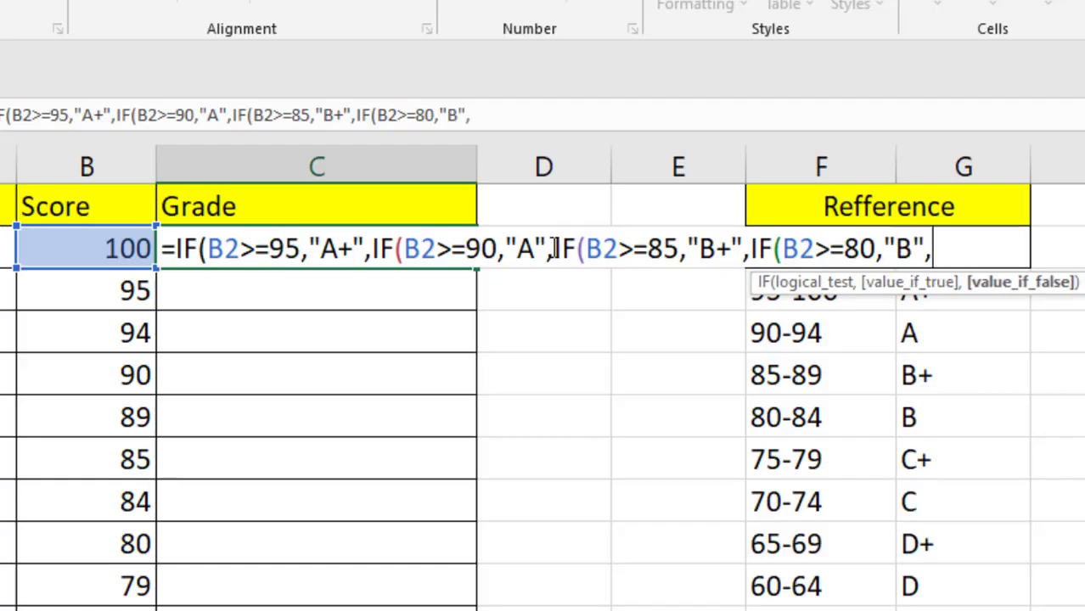
Add nested IFs to the C2 formula returning "C+" for B2>=75 and "C" for B2>=70
{"action": "type", "text": "if(75"}
{"action": "key", "text": "BackSpace"}
{"action": "key", "text": "BackSpace"}
{"action": "type", "text": "B2>="}
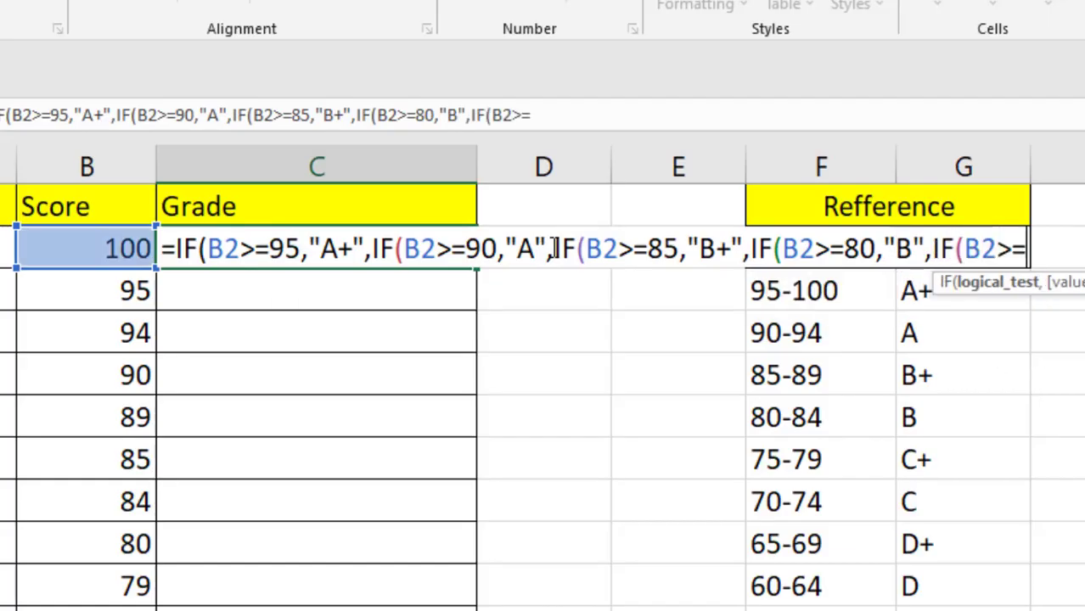
{"action": "type", "text": "75,\"C"}
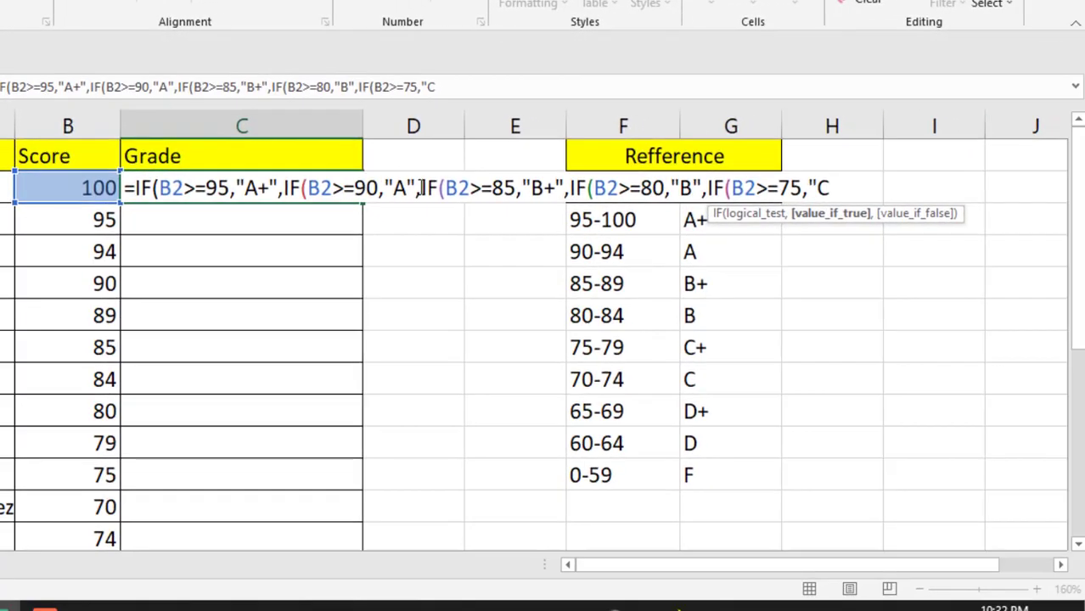
{"action": "type", "text": "+\",if(B2>=70,"}
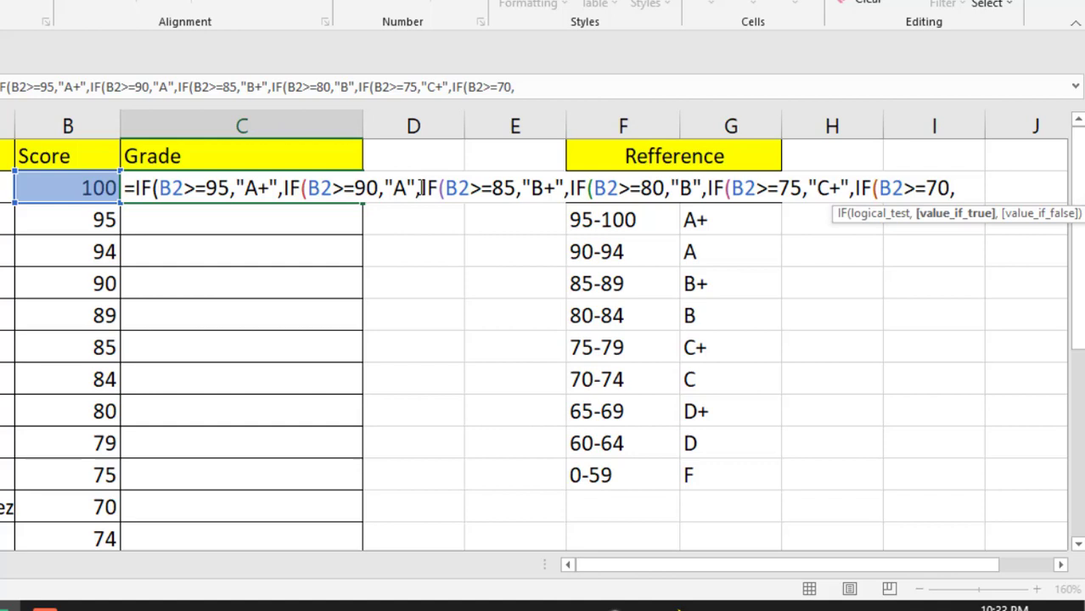
{"action": "type", "text": "\"C\","}
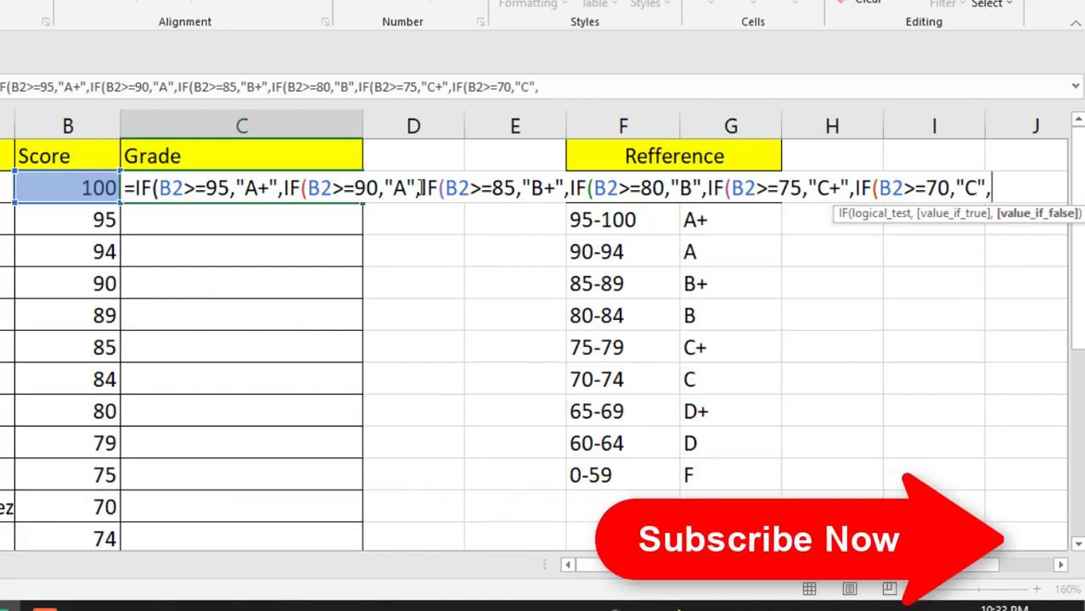
Add nested IFs to the C2 formula for "D+" at B2>=65 and "D" at B2>=60, with "F" as the final fallback
{"action": "type", "text": "IF(B2>="}
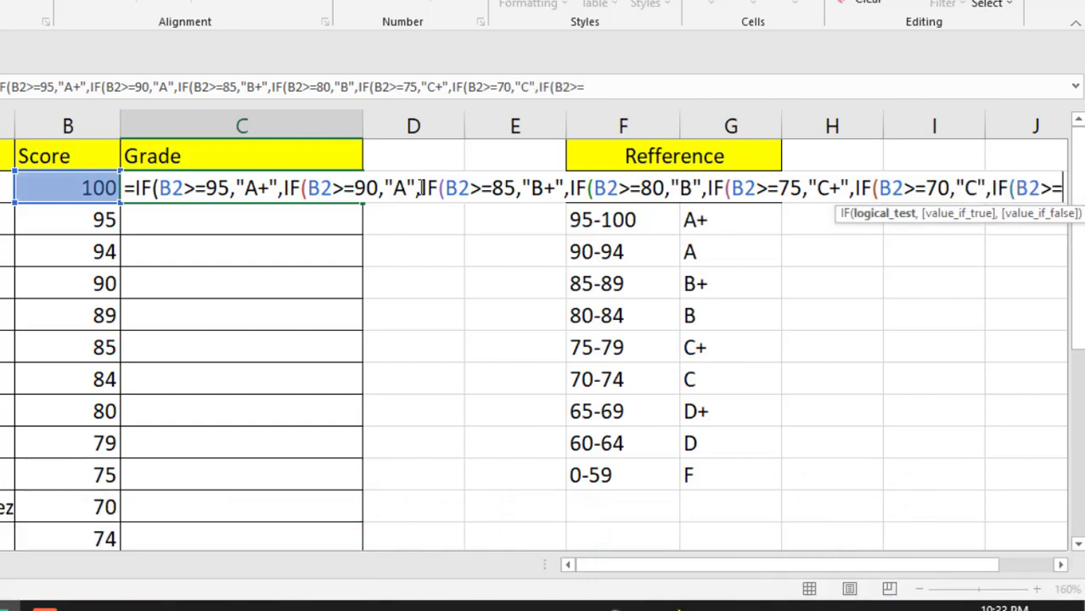
{"action": "type", "text": "65,\"D+\","}
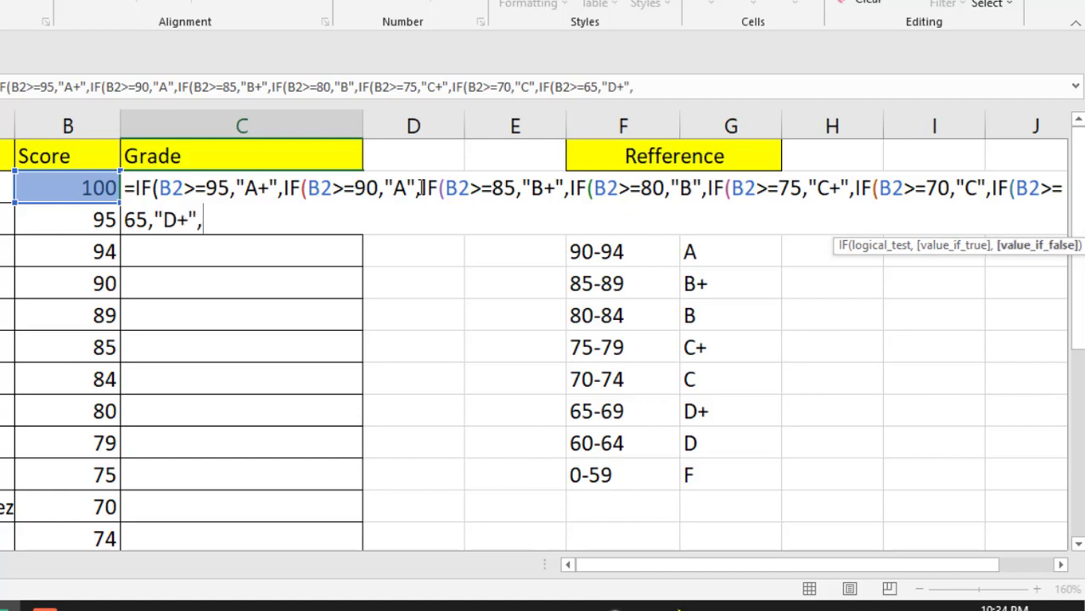
{"action": "type", "text": "IF(B2>="}
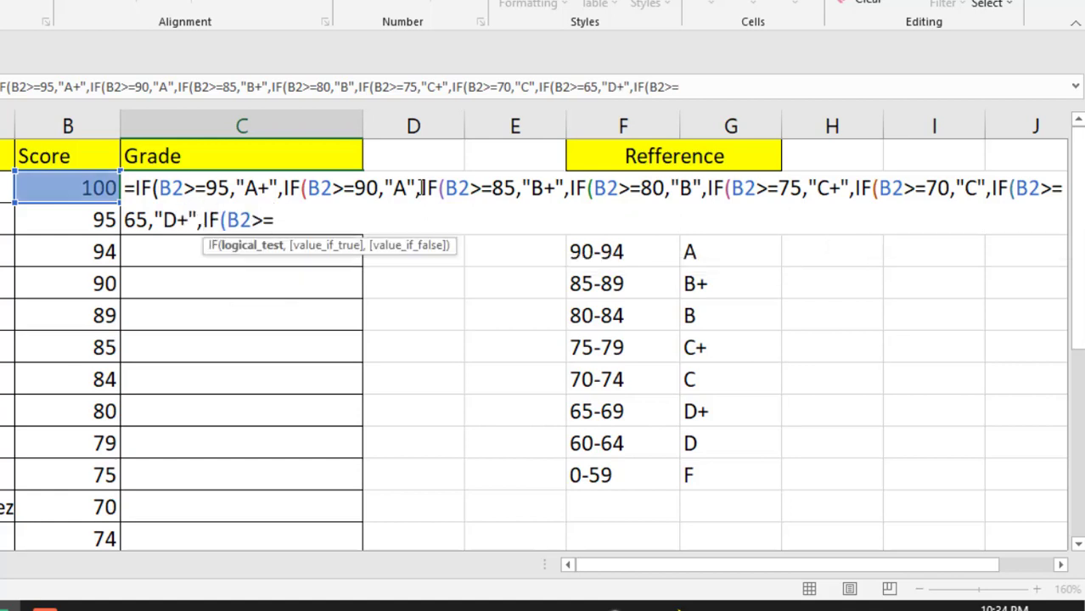
{"action": "type", "text": "60,"}
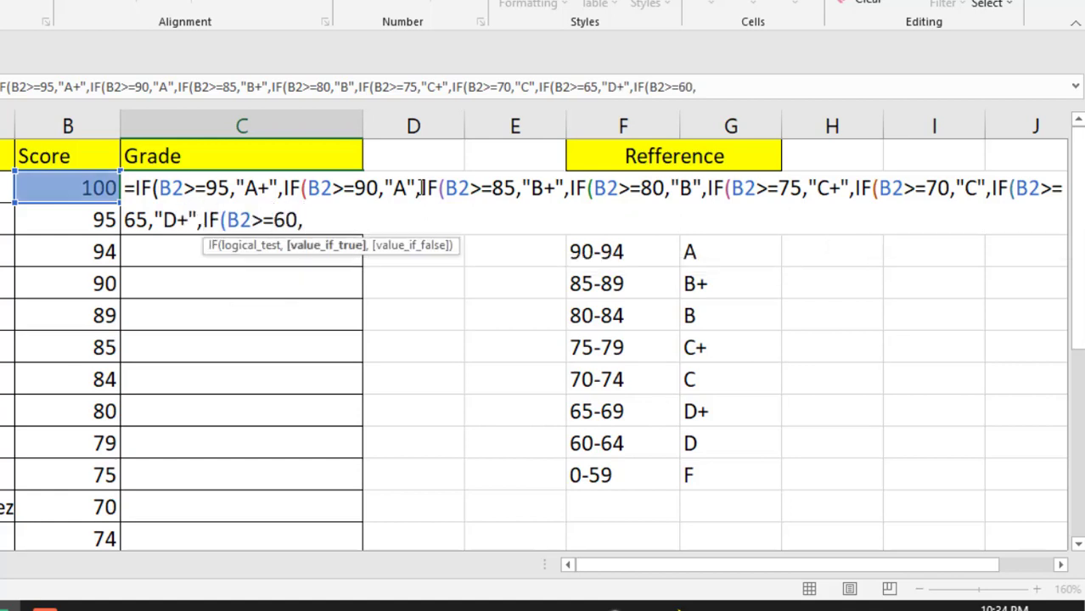
{"action": "type", "text": "\"D\""}
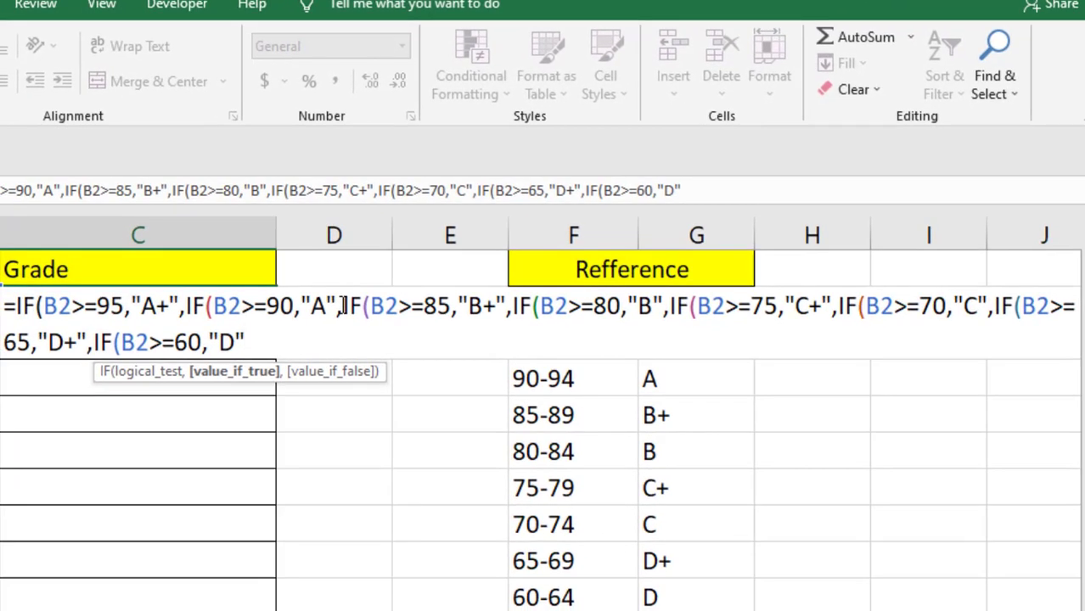
{"action": "type", "text": ","}
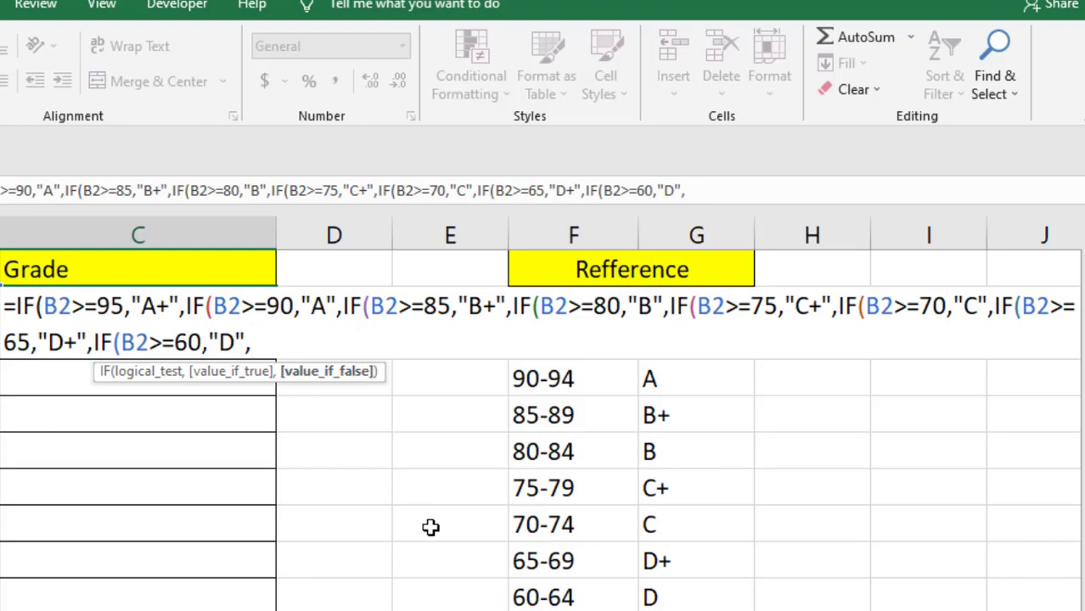
{"action": "type", "text": "\"F\""}
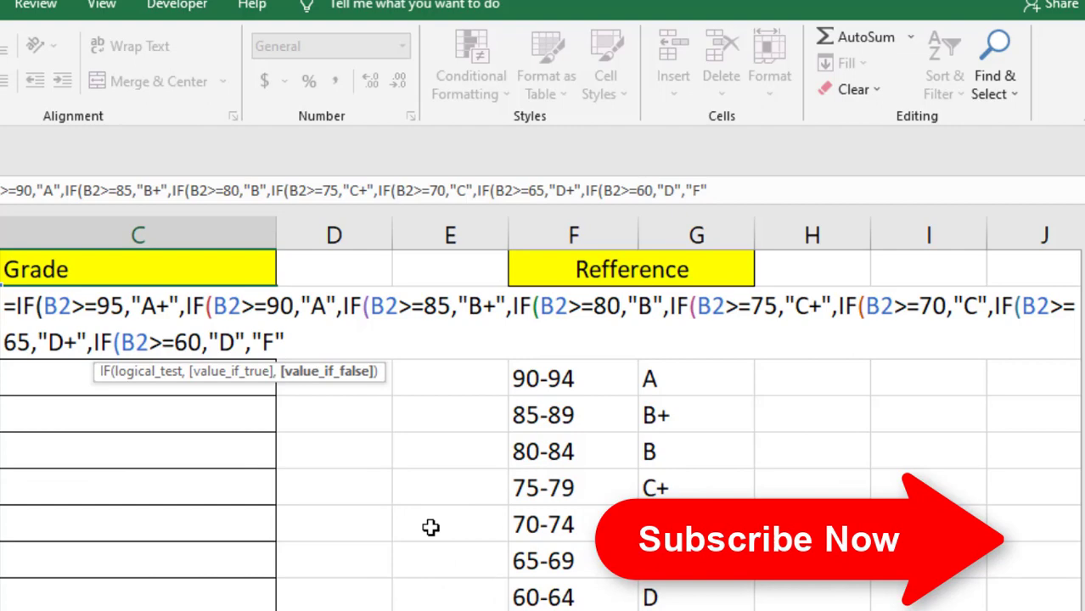
Close the parentheses of all eight nested IF functions at the end of the C2 formula
{"action": "type", "text": ")))"}
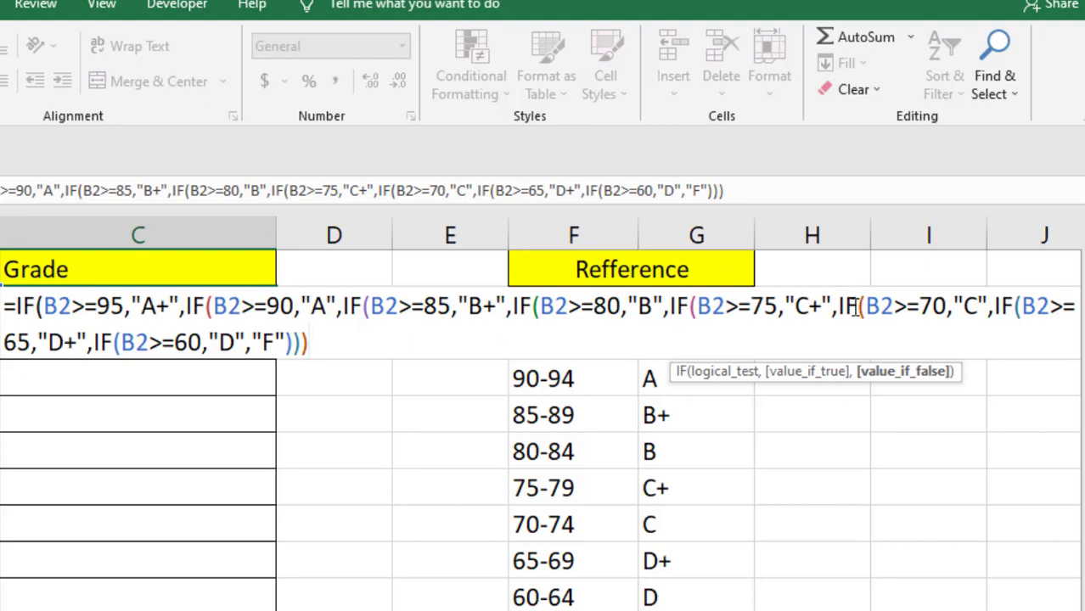
{"action": "type", "text": ")"}
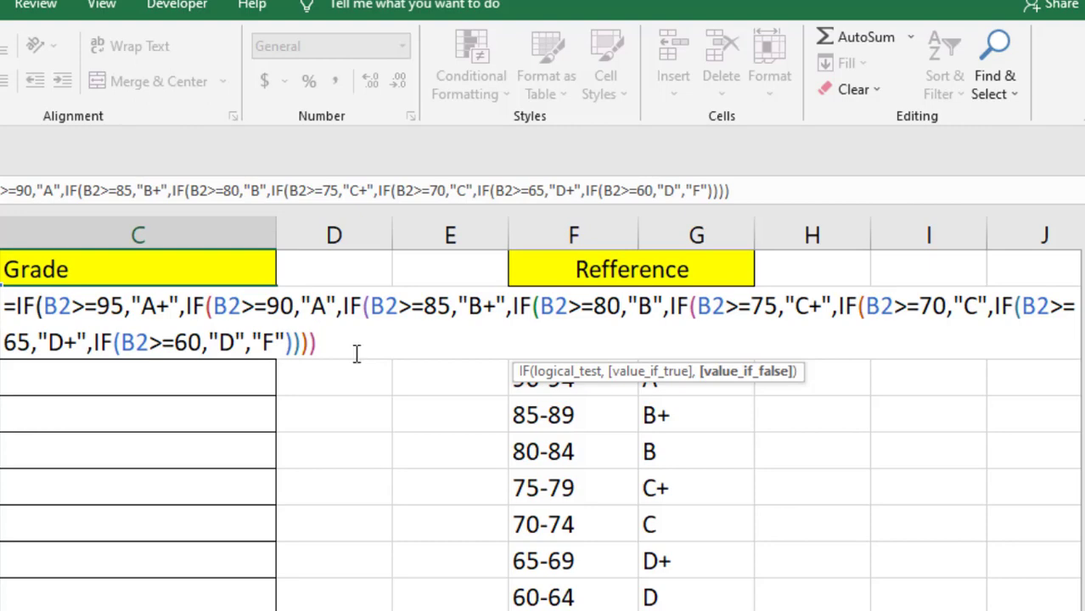
{"action": "type", "text": ")))"}
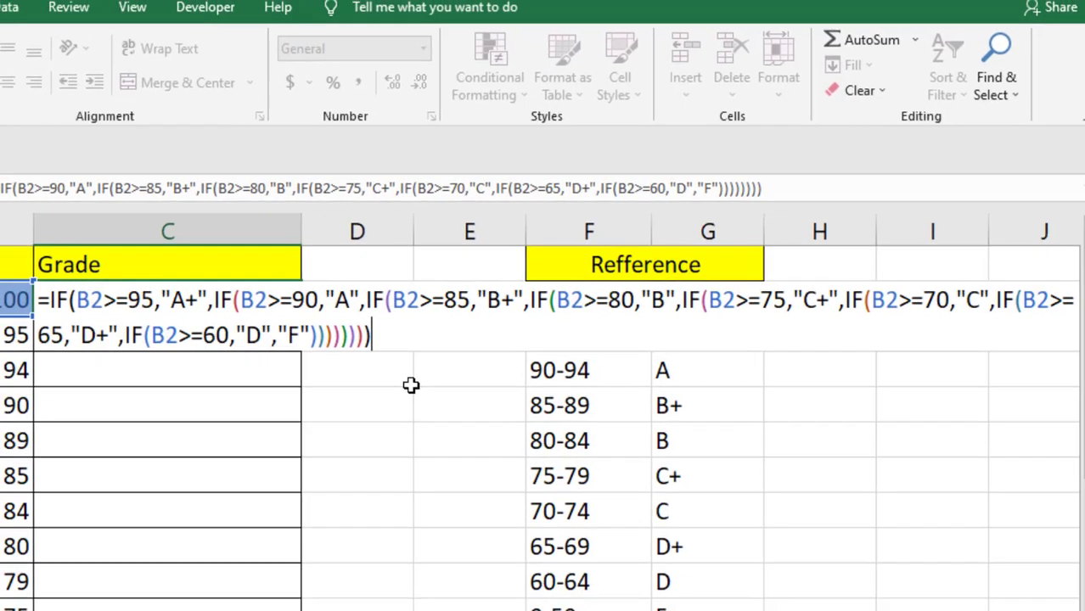
Enter the nested IF formula in C2 and fill it down the Grade column to C18
{"action": "key", "text": "Return"}
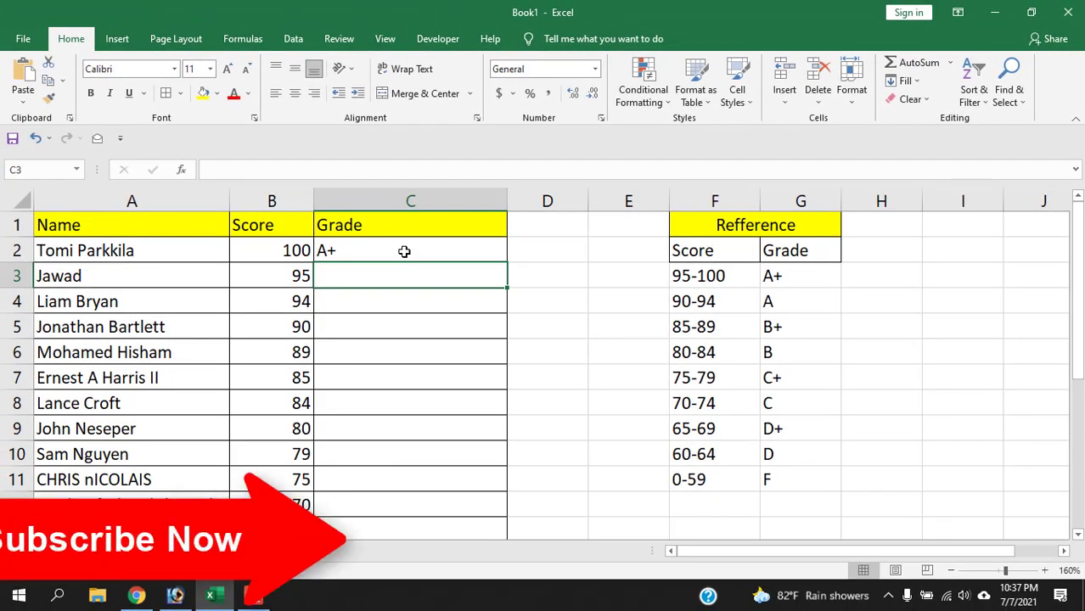
{"action": "left_click", "coordinate": [404, 251]}
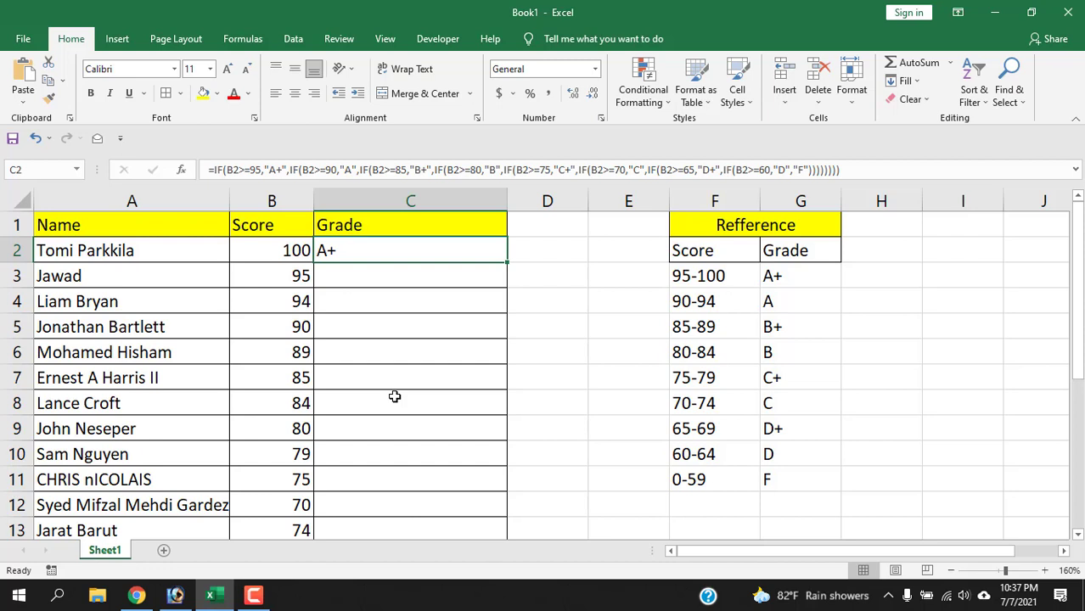
{"action": "double_click", "coordinate": [507, 261]}
Check the filled grades in column C against the scores in column B and the ranges in the reference table
{"action": "scroll", "coordinate": [507, 264], "scroll_direction": "down", "scroll_amount": 2}
{"action": "scroll", "coordinate": [507, 263], "scroll_direction": "up", "scroll_amount": 2}
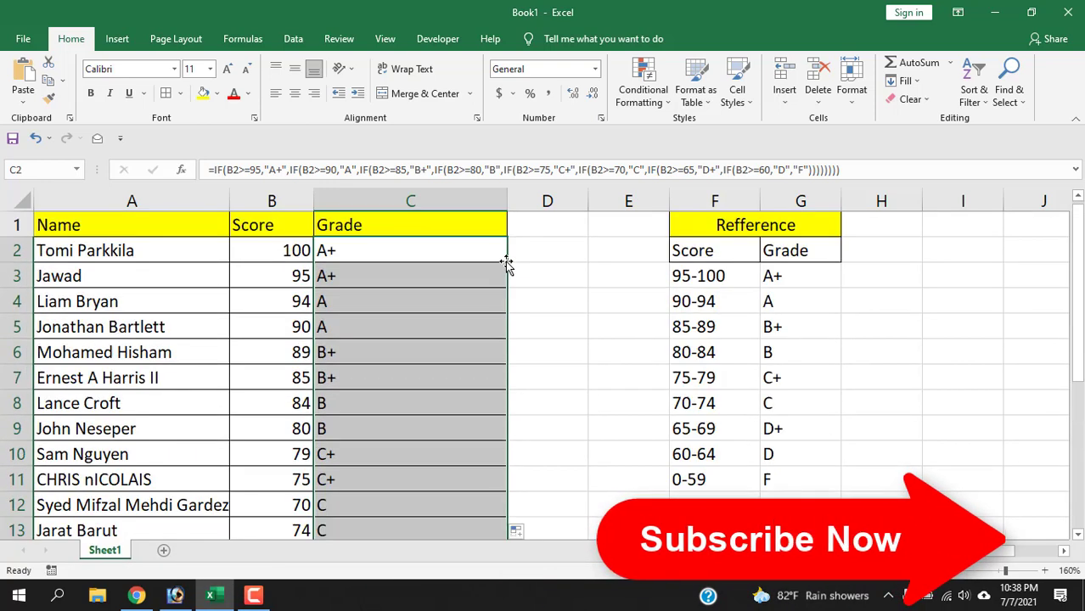
{"action": "scroll", "coordinate": [255, 280], "scroll_direction": "down", "scroll_amount": 2}
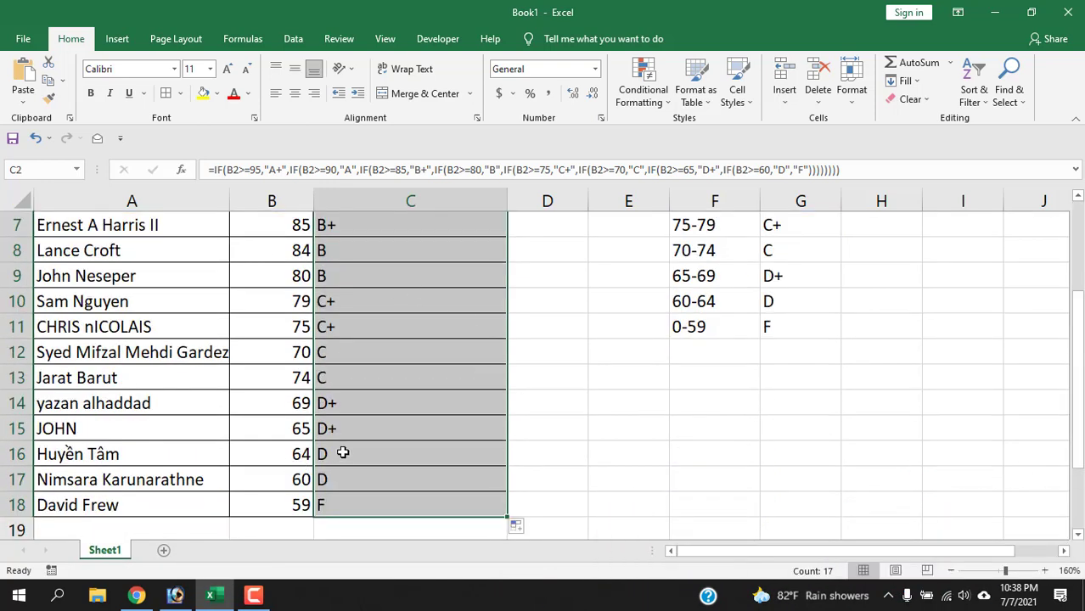
{"action": "scroll", "coordinate": [390, 357], "scroll_direction": "up", "scroll_amount": 2}
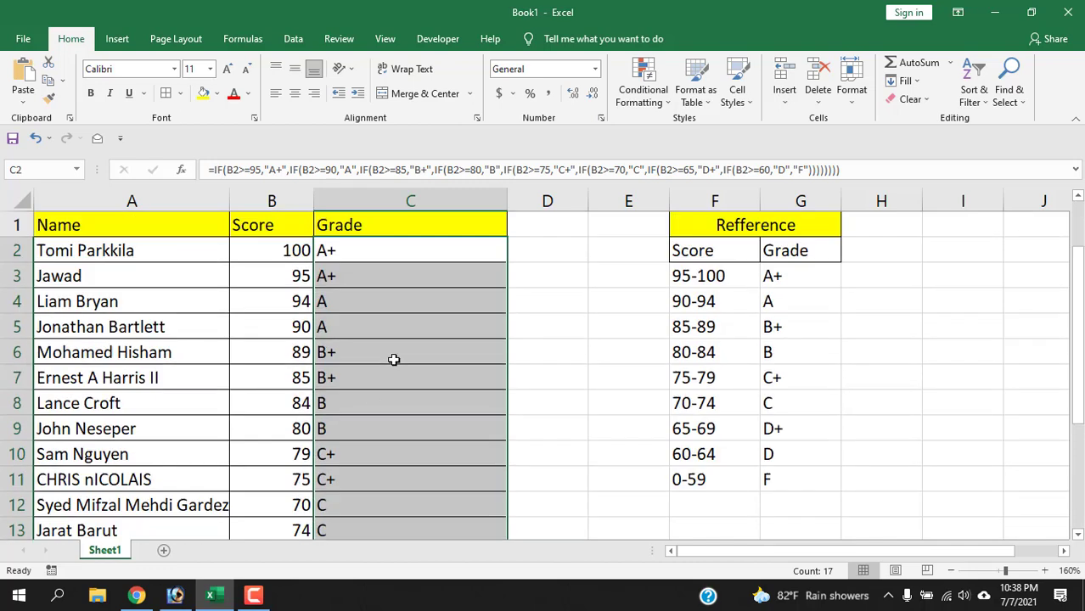
{"action": "left_click", "coordinate": [280, 253]}
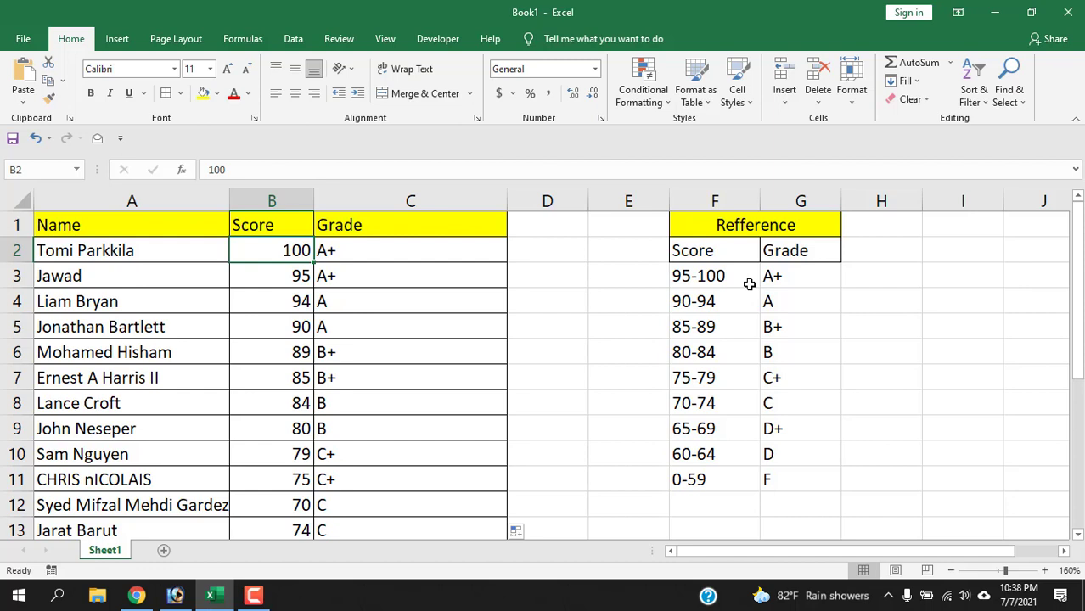
{"action": "left_click", "coordinate": [280, 280]}
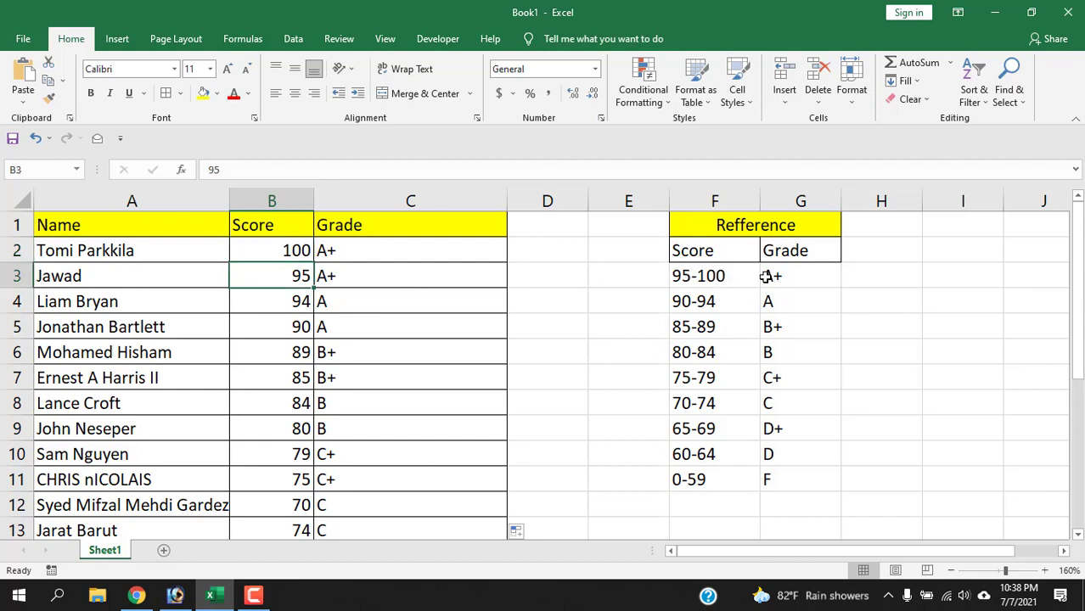
{"action": "left_click", "coordinate": [271, 302]}
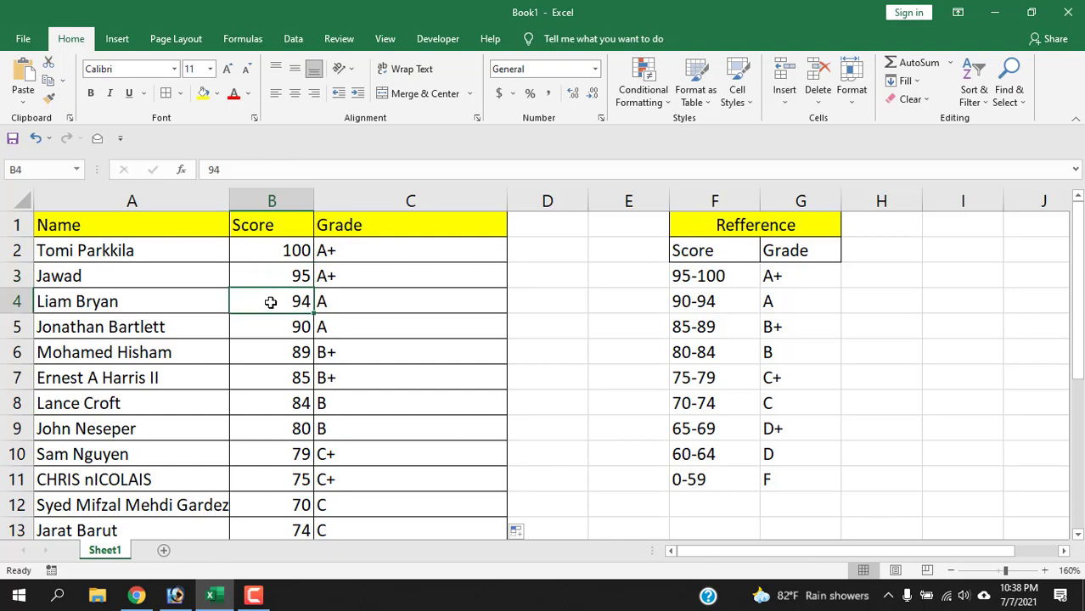
{"action": "left_click", "coordinate": [387, 300]}
{"action": "left_click", "coordinate": [344, 325]}
{"action": "scroll", "coordinate": [331, 331], "scroll_direction": "down", "scroll_amount": 3}
{"action": "scroll", "coordinate": [327, 334], "scroll_direction": "up", "scroll_amount": 3}
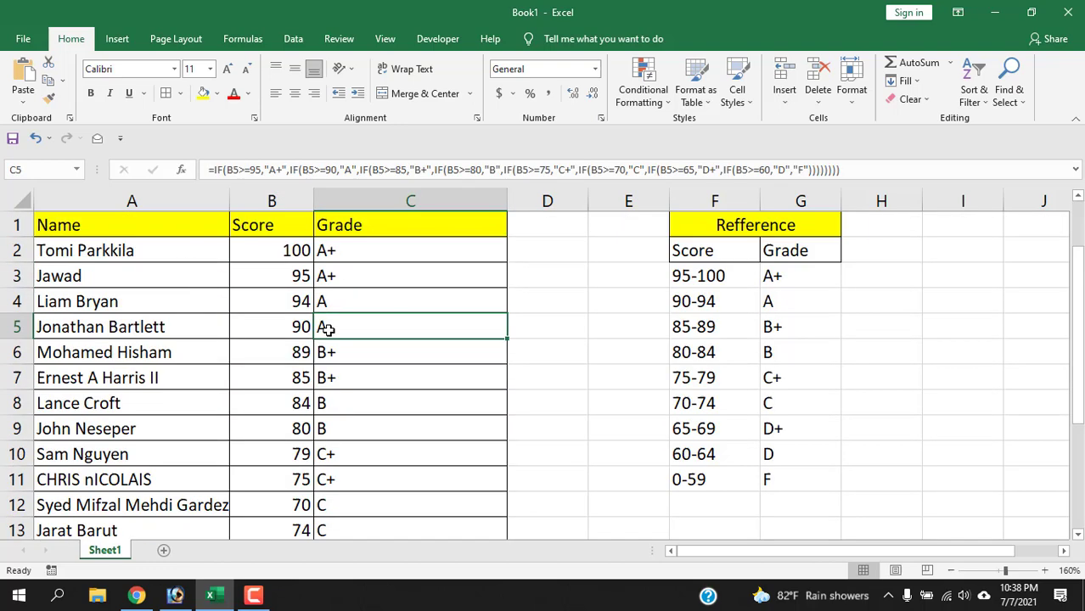